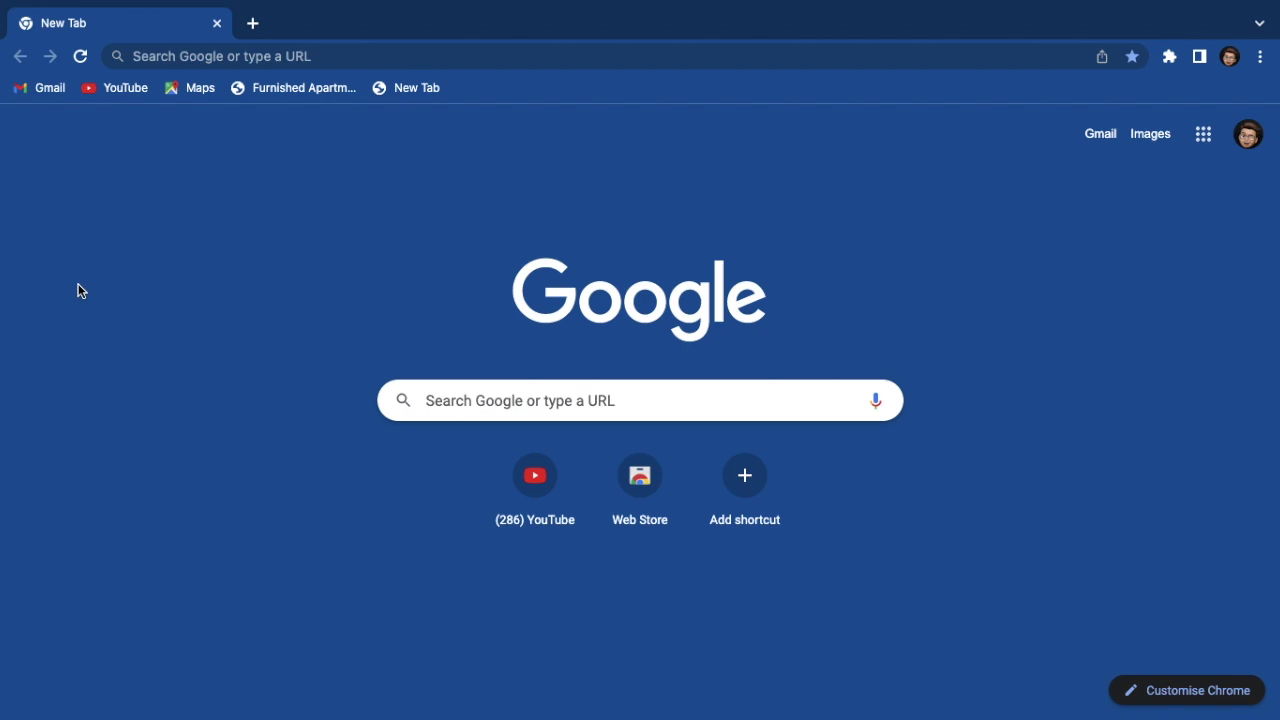
# - Load ome.tv in the address bar, which still shows the reload-or-restart prompt
pyautogui.click(251, 56)
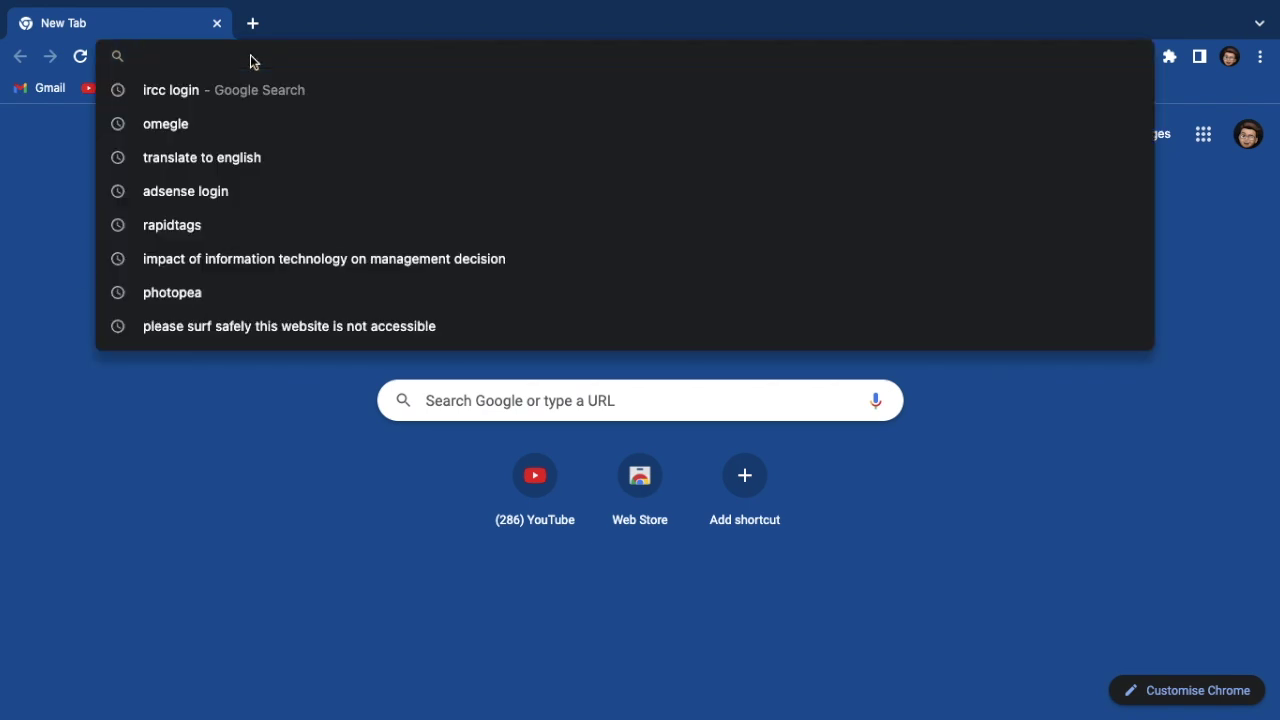
pyautogui.write('ome.')
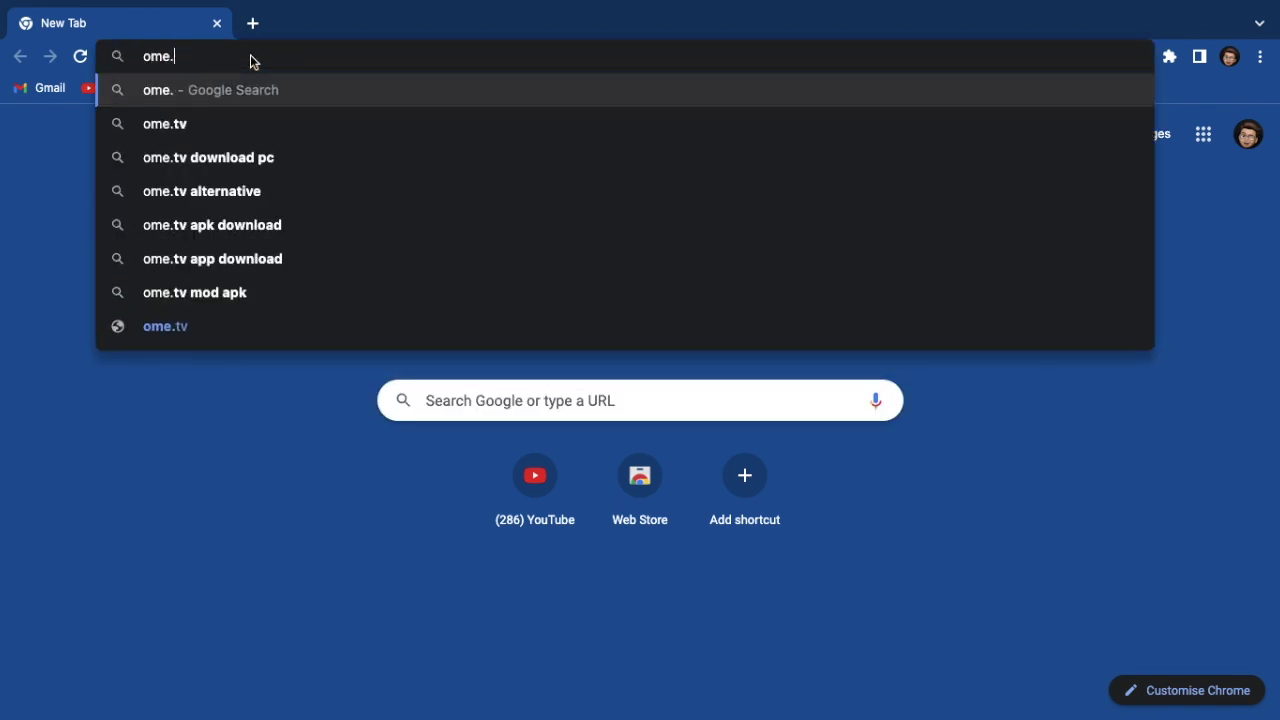
pyautogui.write('tv')
pyautogui.press('Return')
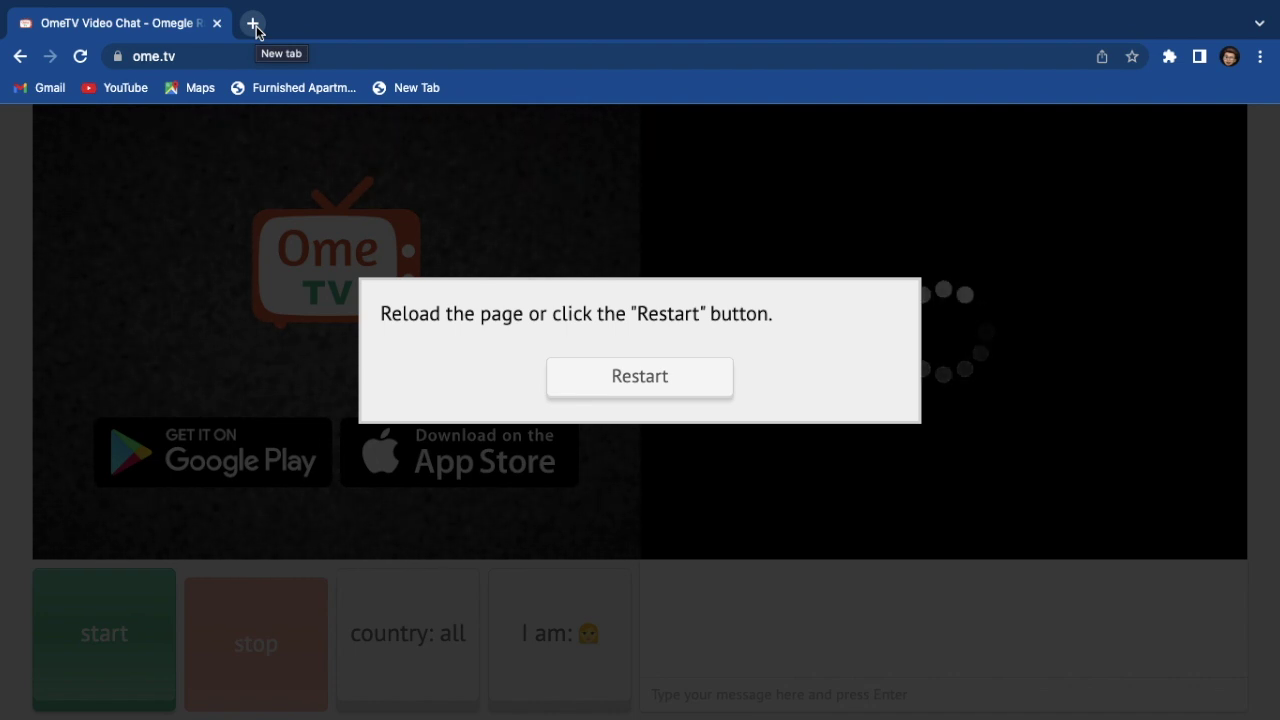
# - Search Google for 'free vpn chrome' and scroll the results to find the VeePN listing
pyautogui.write('free ')
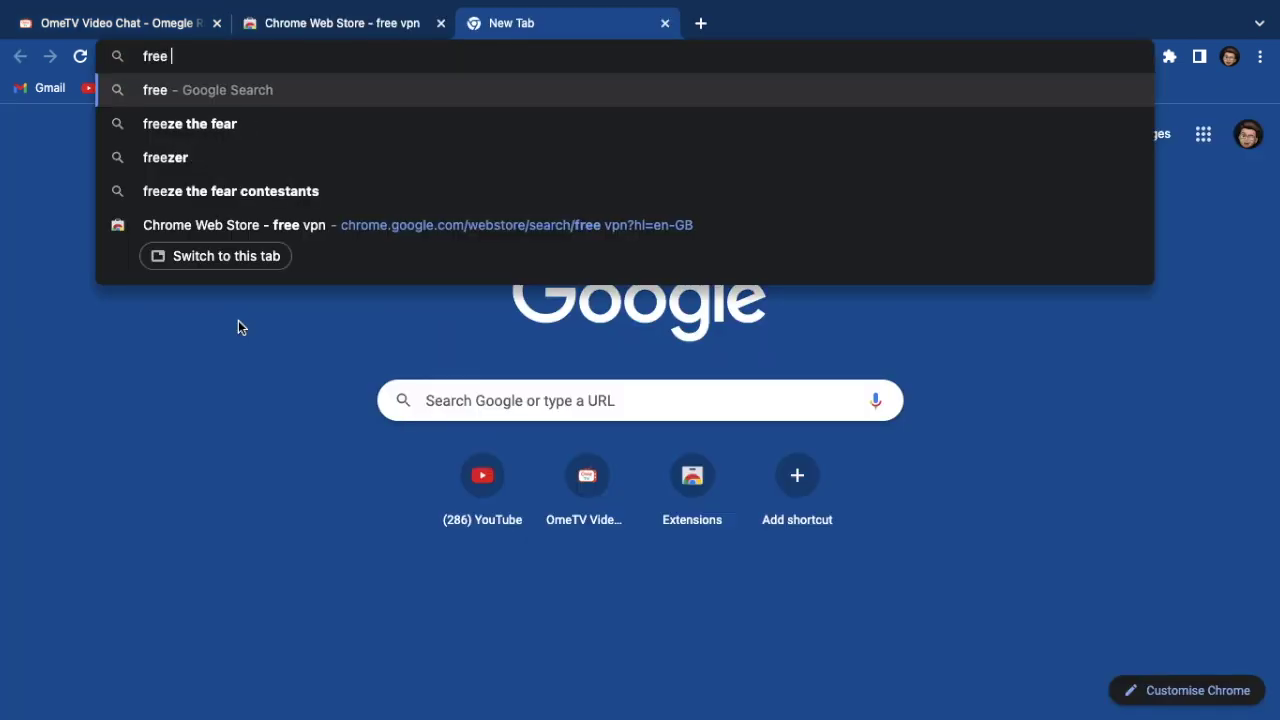
pyautogui.write('vpn ')
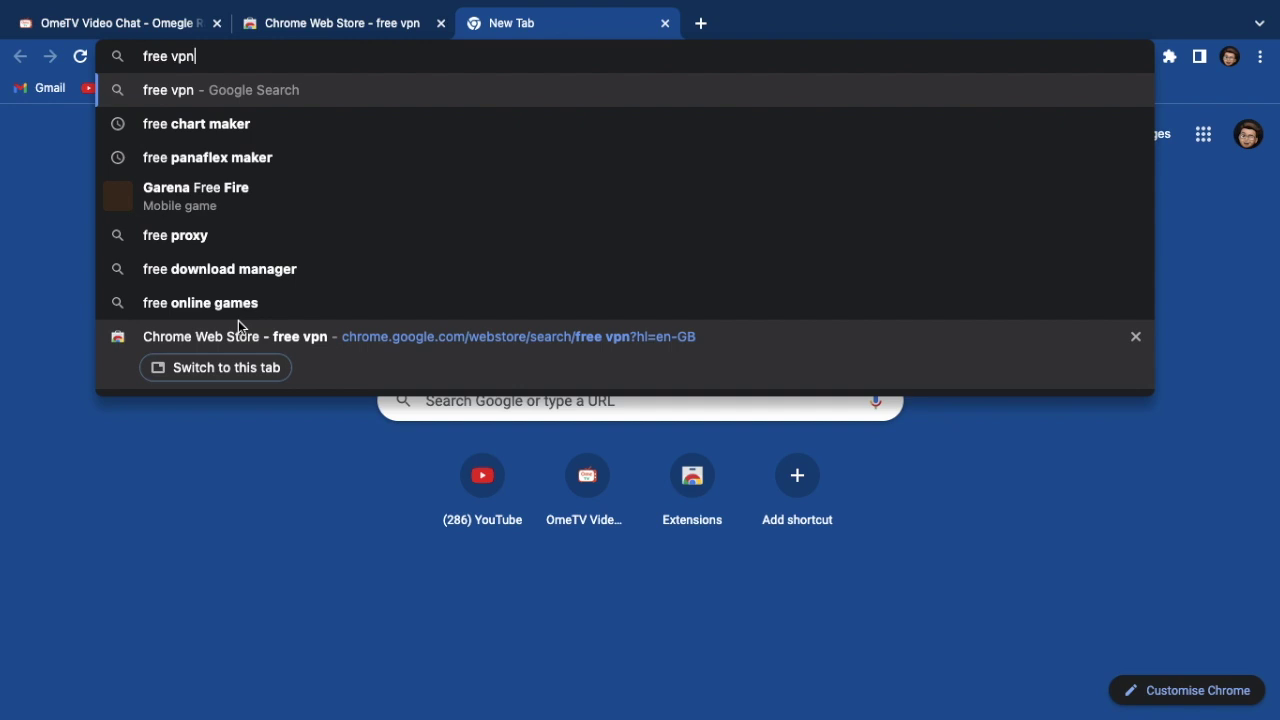
pyautogui.write('chro')
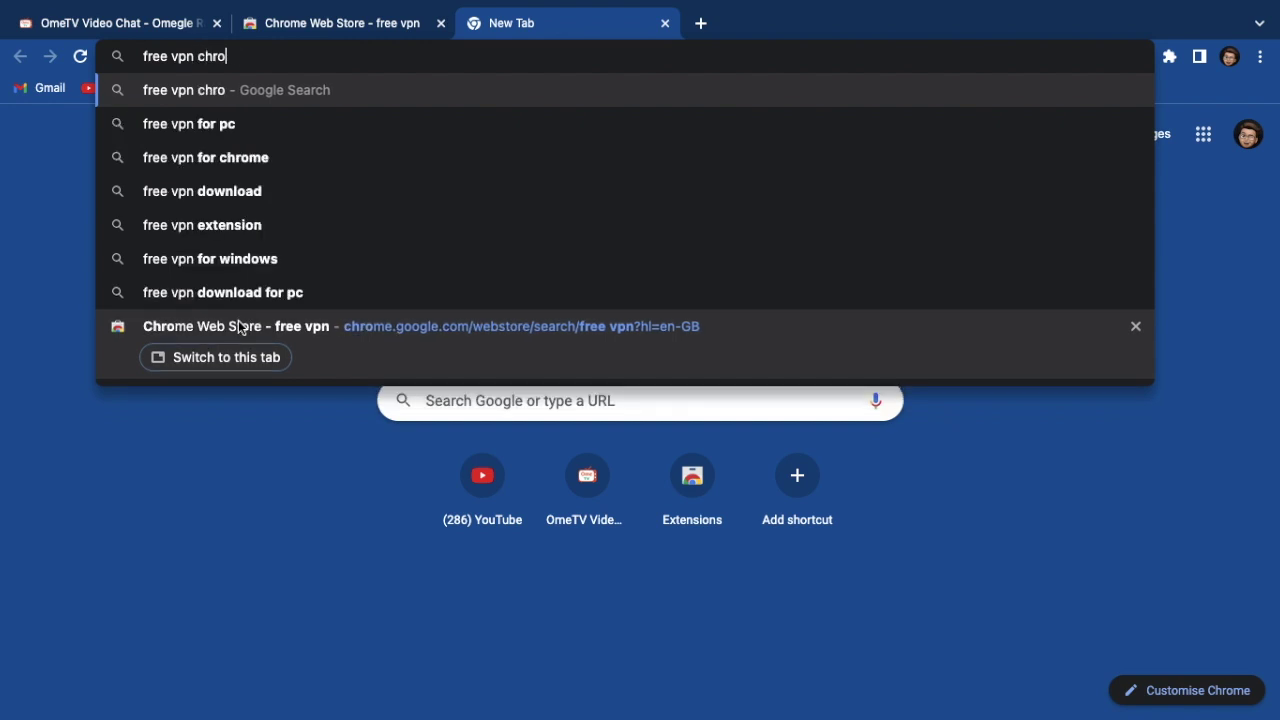
pyautogui.write('me')
pyautogui.press('Return')
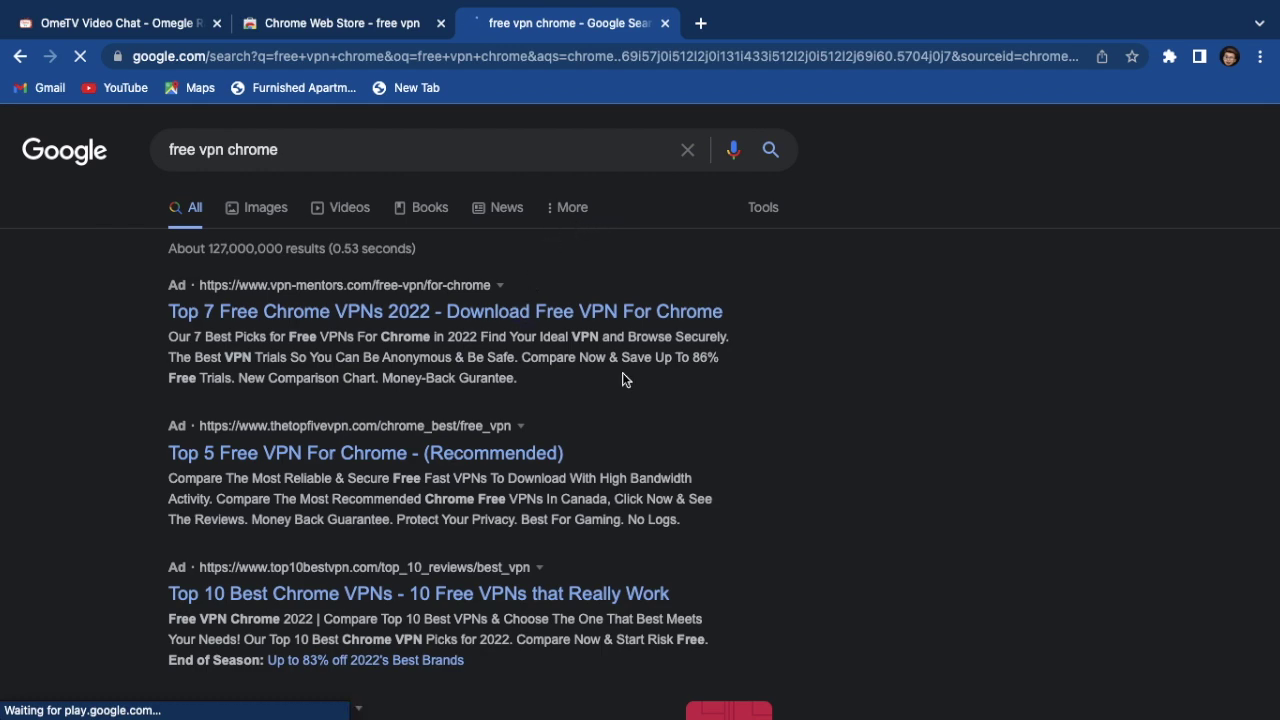
pyautogui.scroll(-1, 622, 372)
pyautogui.scroll(-2, 622, 372)
pyautogui.scroll(-2, 622, 372)
pyautogui.scroll(-1, 622, 372)
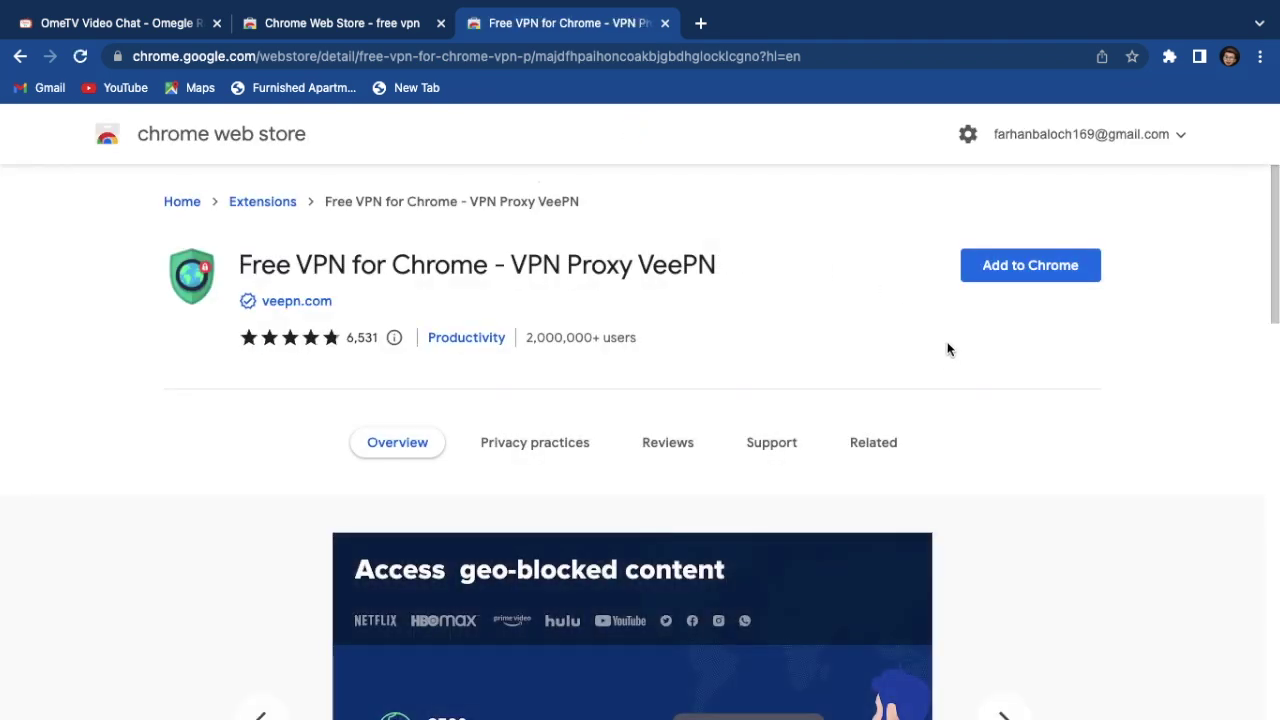
# - Add the VeePN extension to Chrome, confirm the install, then check the OmeTV tab
pyautogui.click(1025, 277)
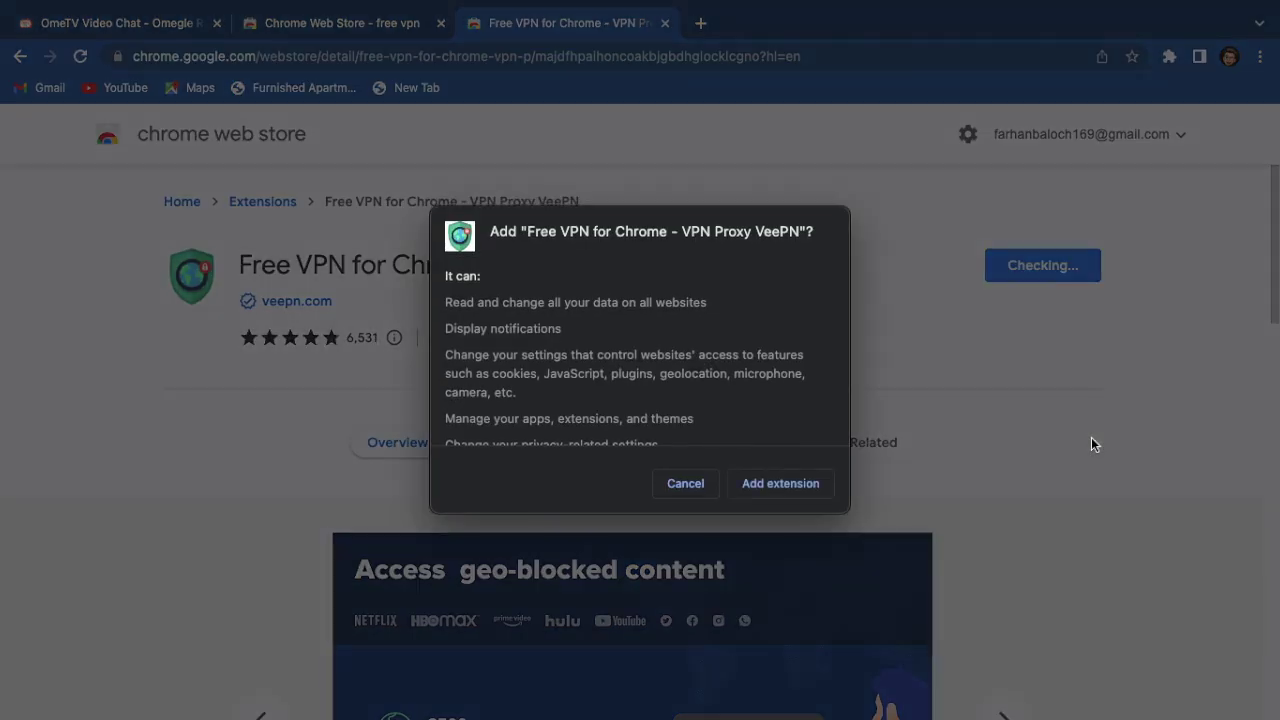
pyautogui.click(772, 484)
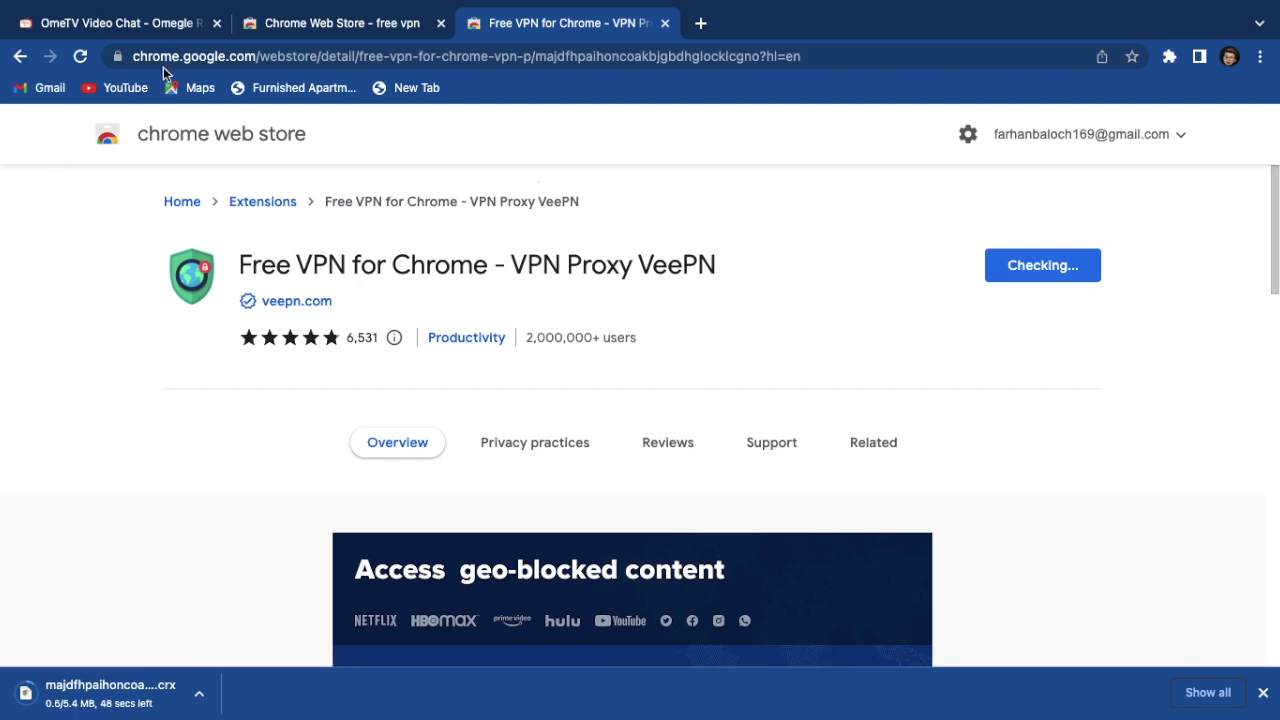
pyautogui.click(157, 30)
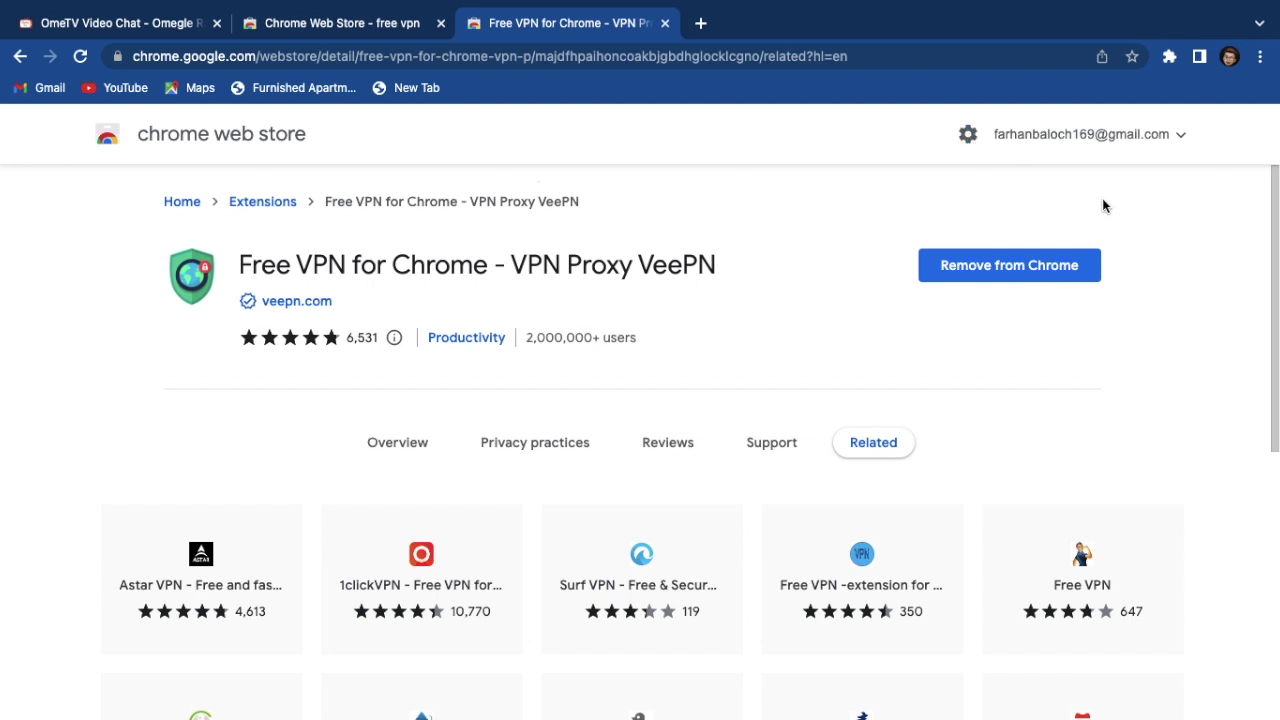
# - Open and close the other free VPN extension's panel from the Extensions menu
pyautogui.click(1169, 57)
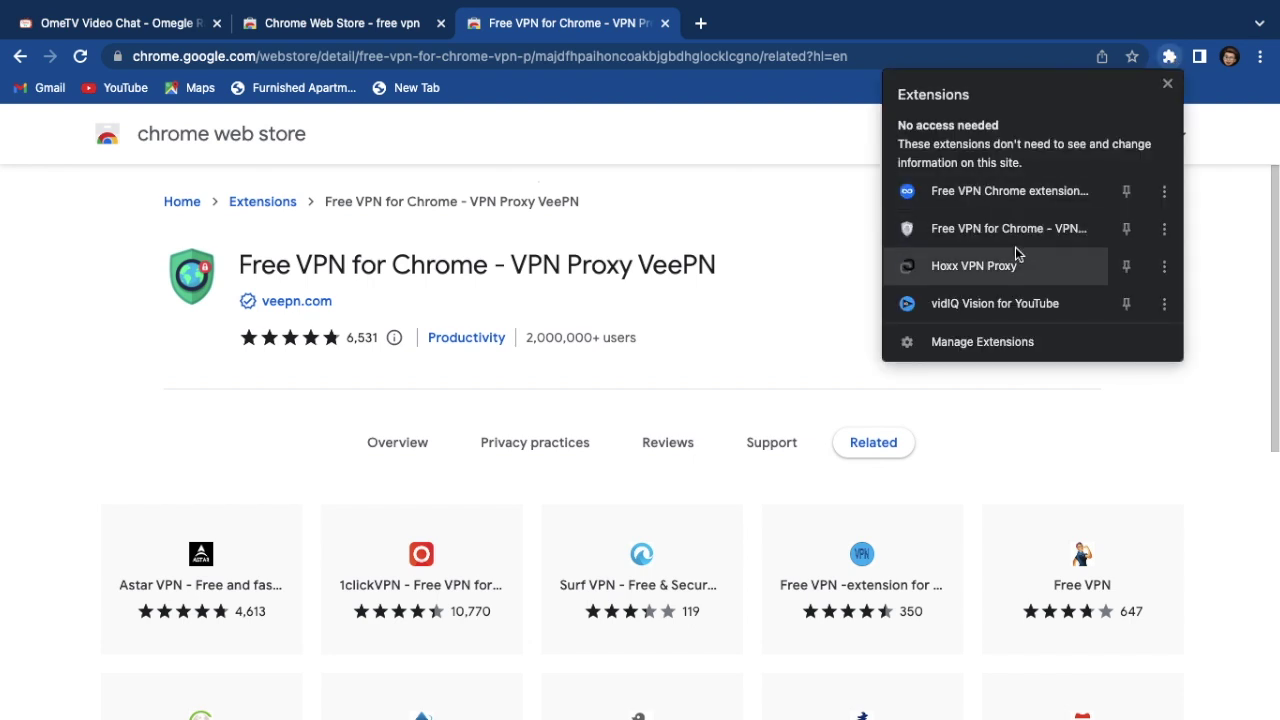
pyautogui.click(1019, 194)
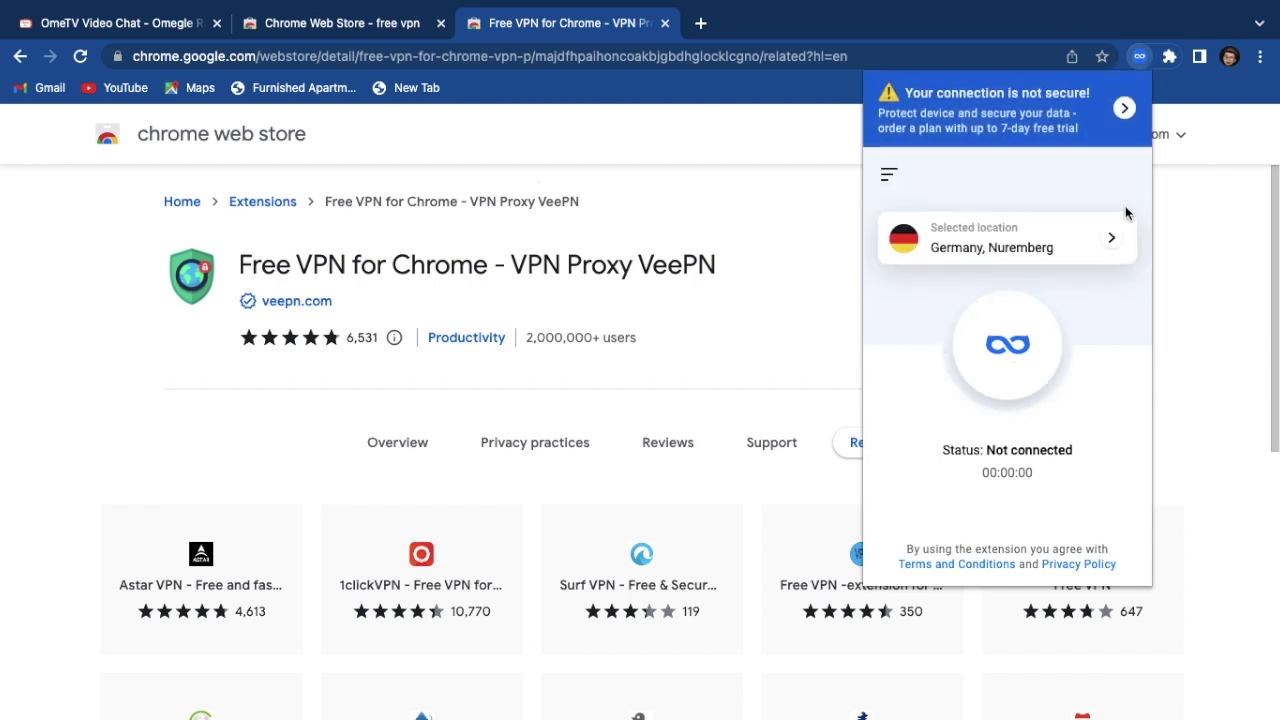
pyautogui.click(1140, 58)
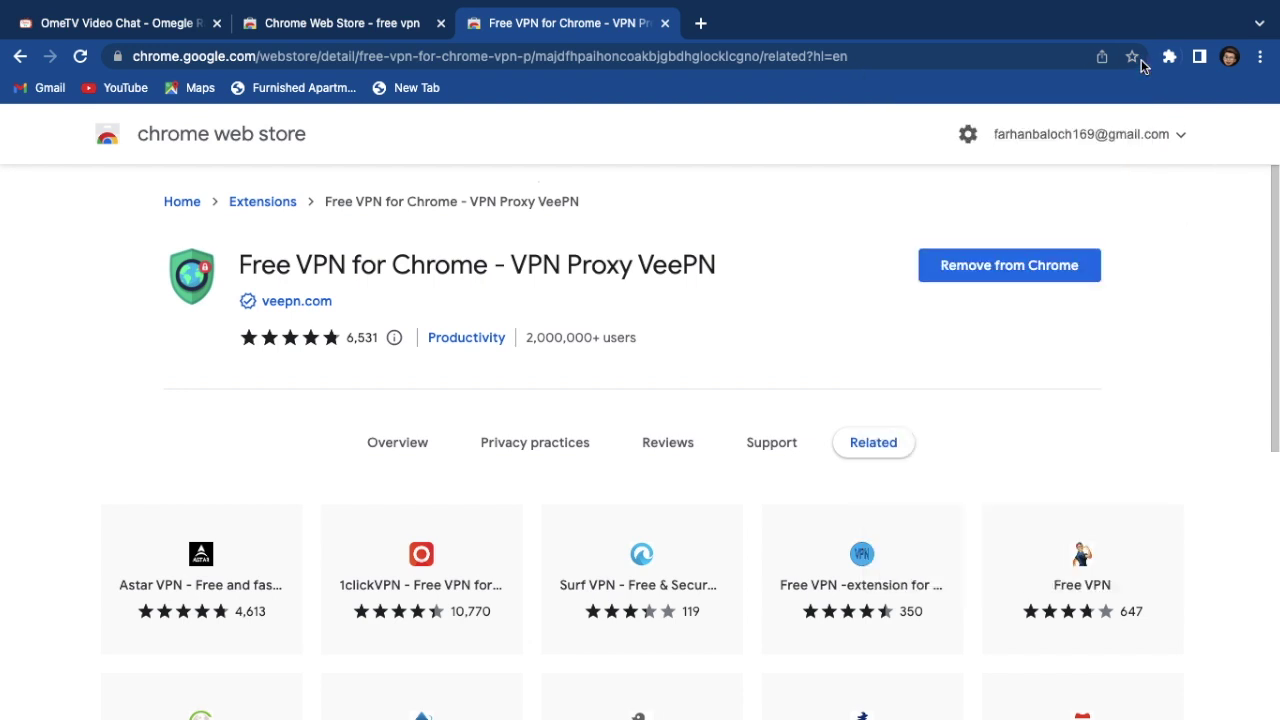
# - In VeePN, disable the interfering extensions and switch the VPN on via Amsterdam, Netherlands
pyautogui.click(1167, 57)
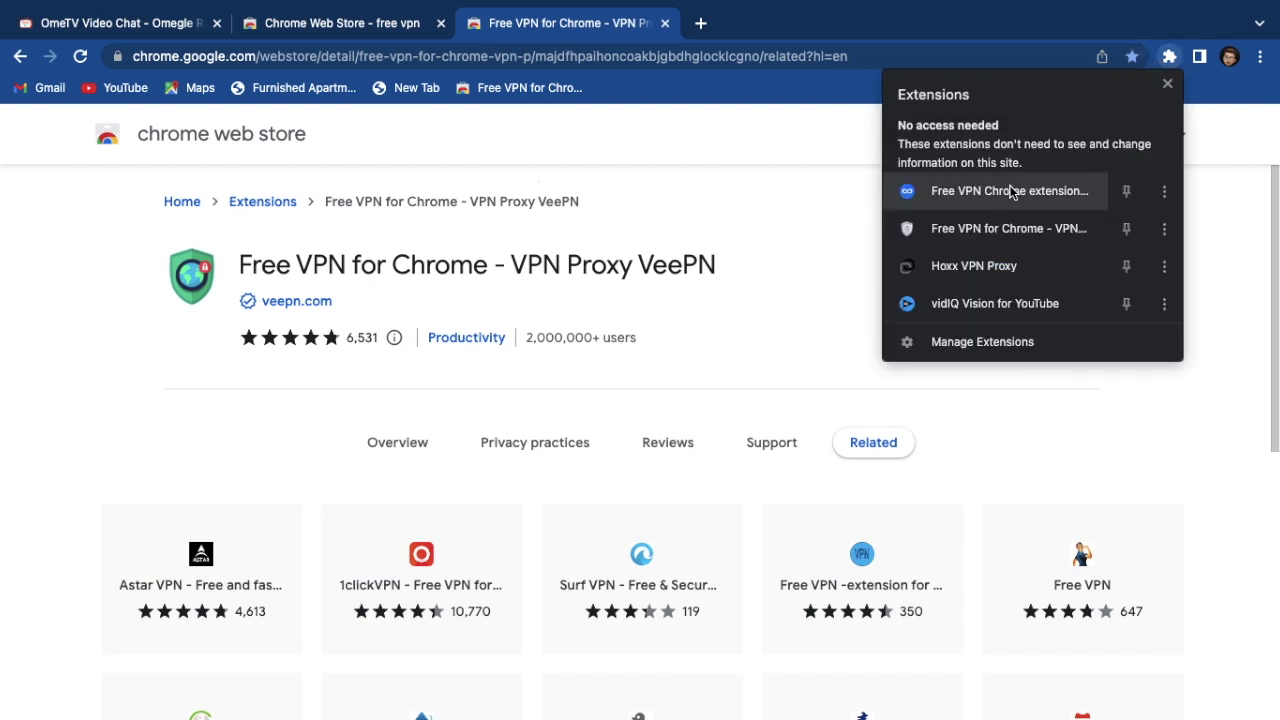
pyautogui.click(991, 230)
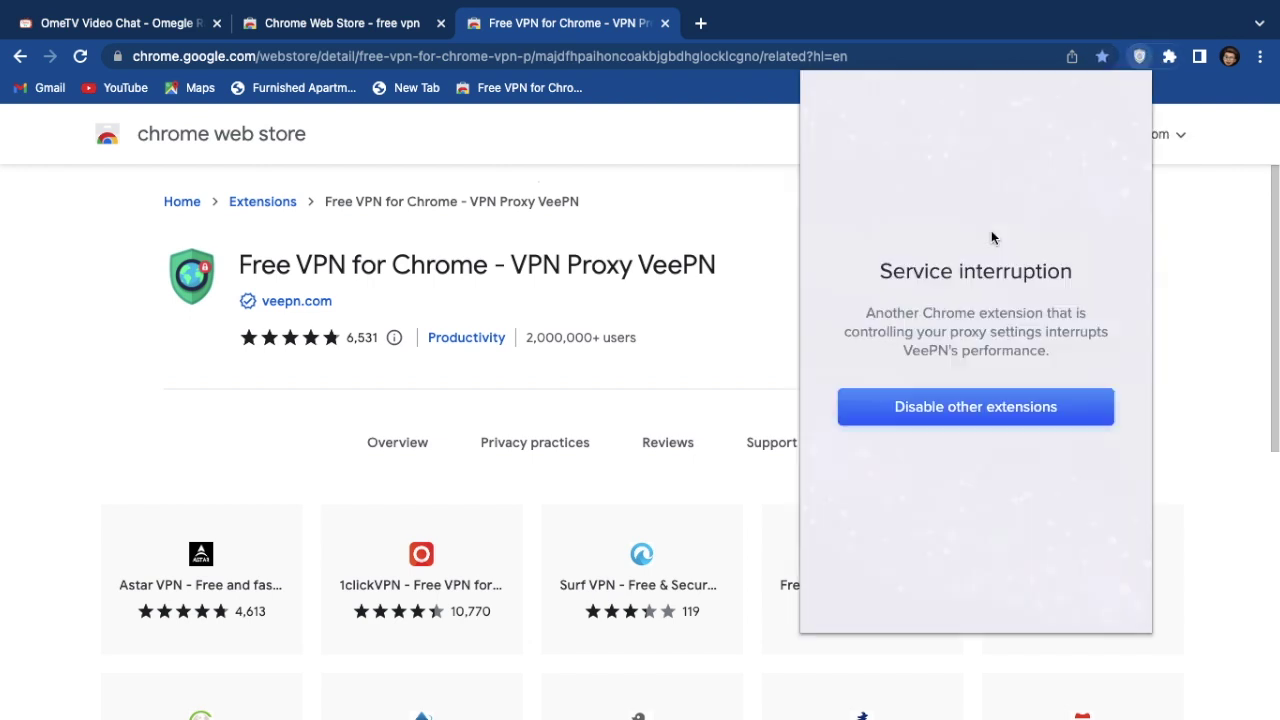
pyautogui.click(968, 416)
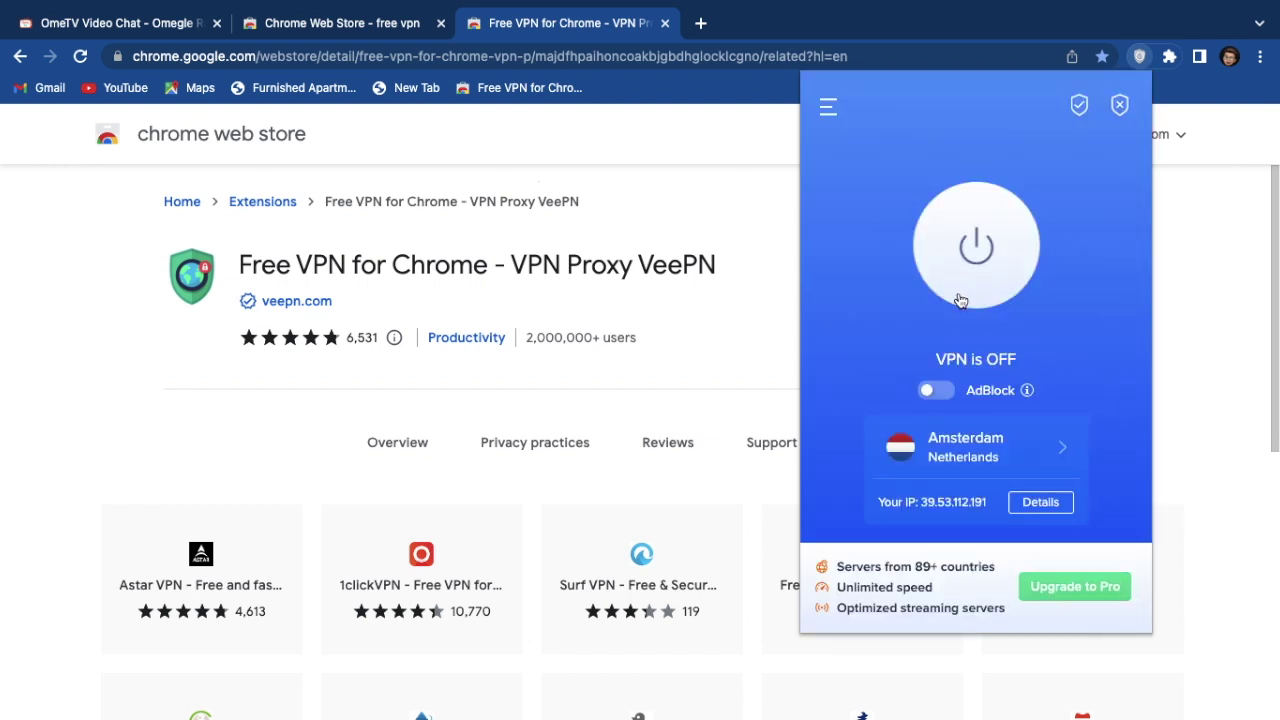
pyautogui.click(960, 300)
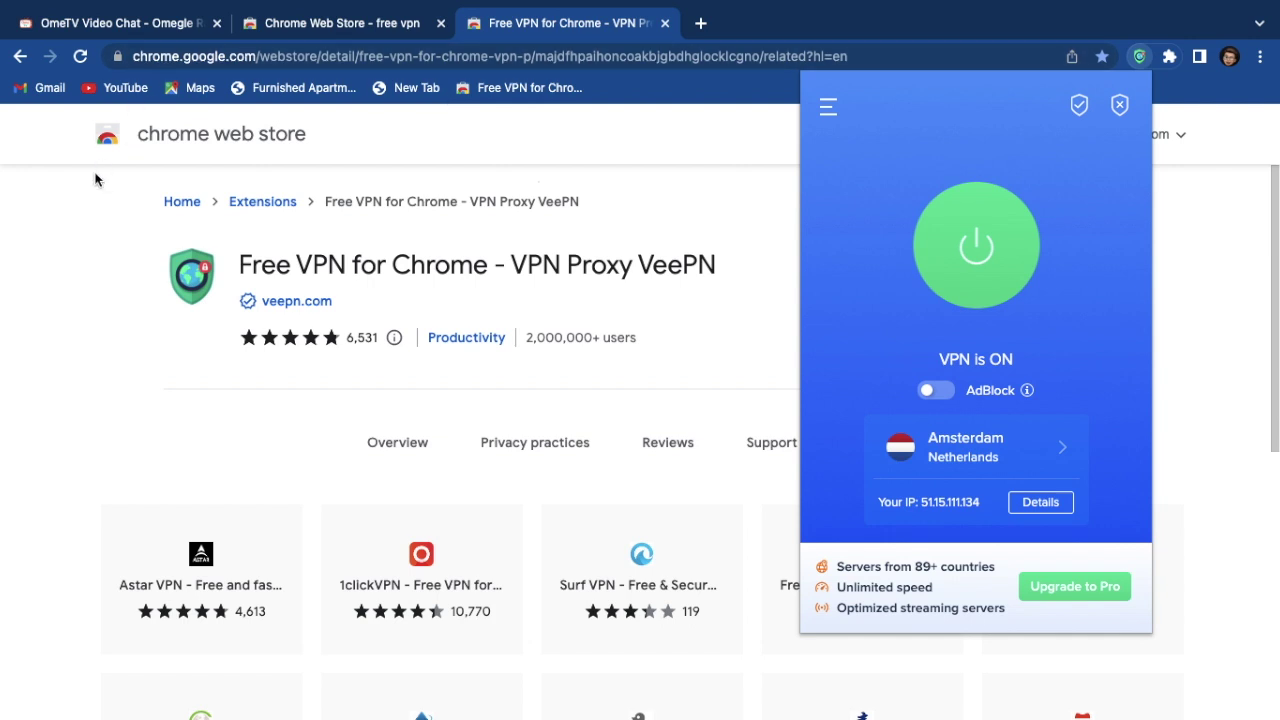
# - Reload the OmeTV tab through the VPN so the sign-up prompt appears
pyautogui.click(99, 30)
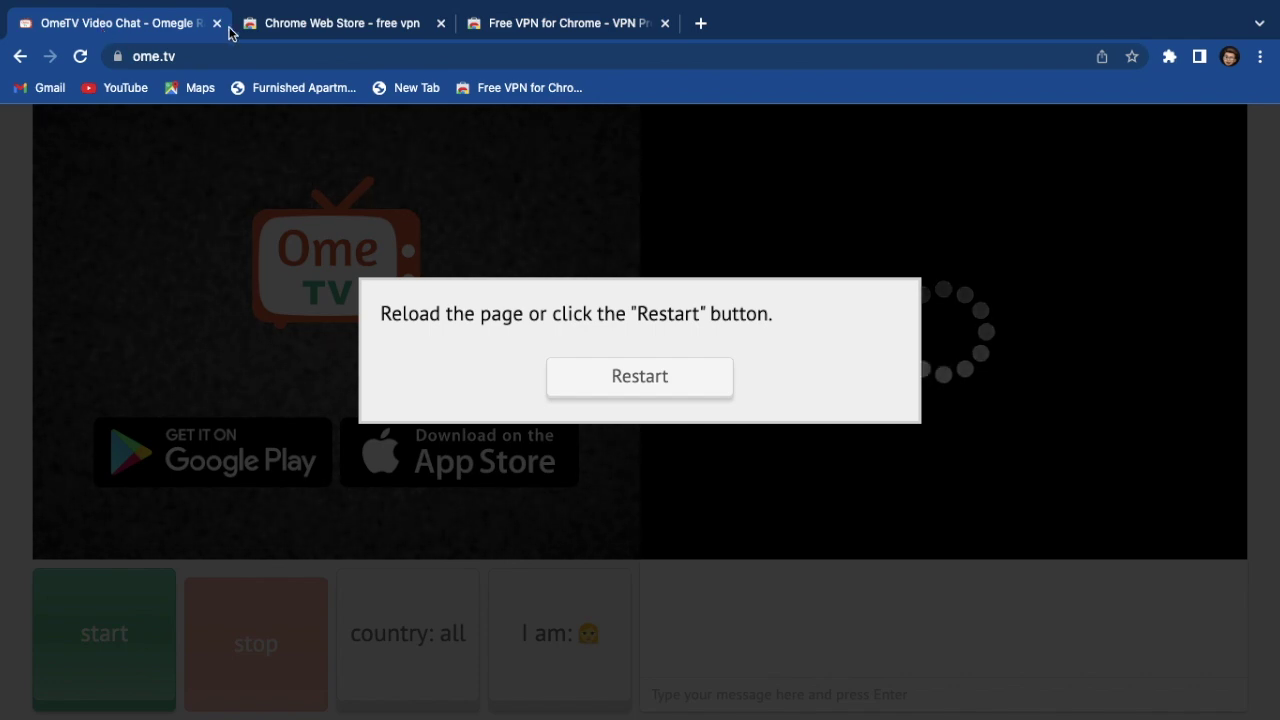
pyautogui.click(82, 57)
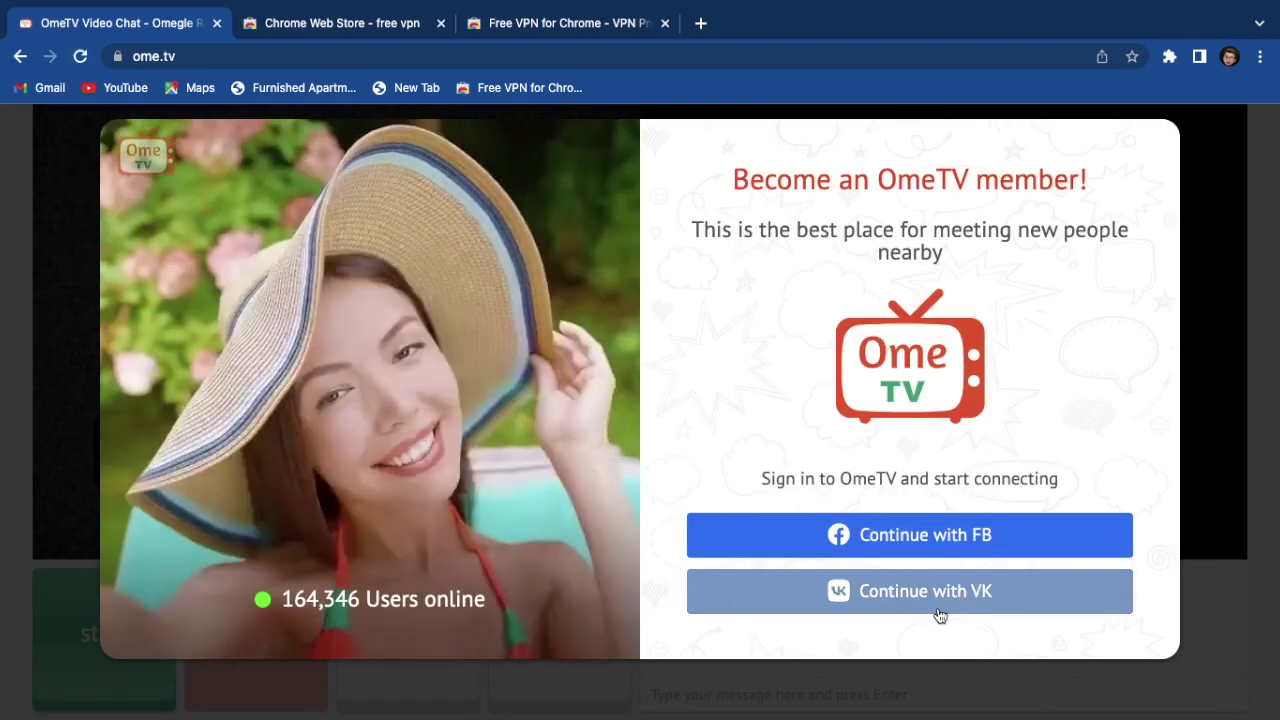
# - Sign in with VK, chat with a stranger from Germany, then stop the chat
pyautogui.click(943, 600)
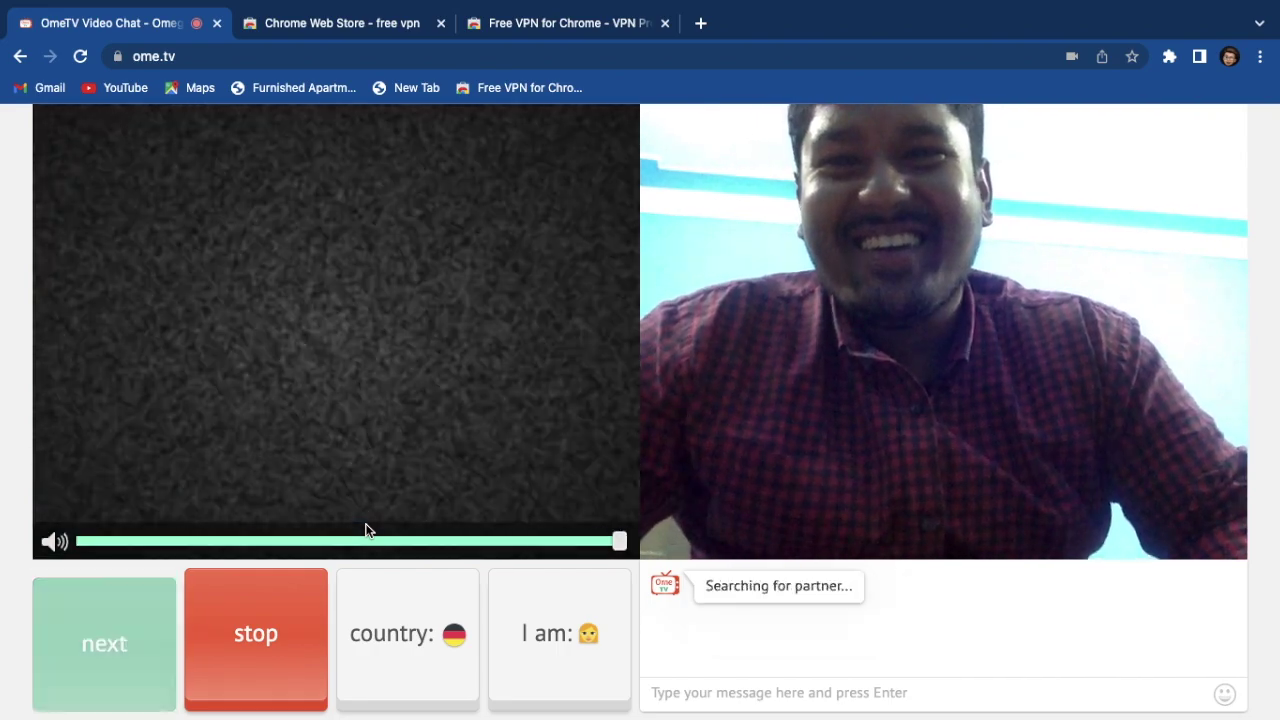
pyautogui.click(239, 636)
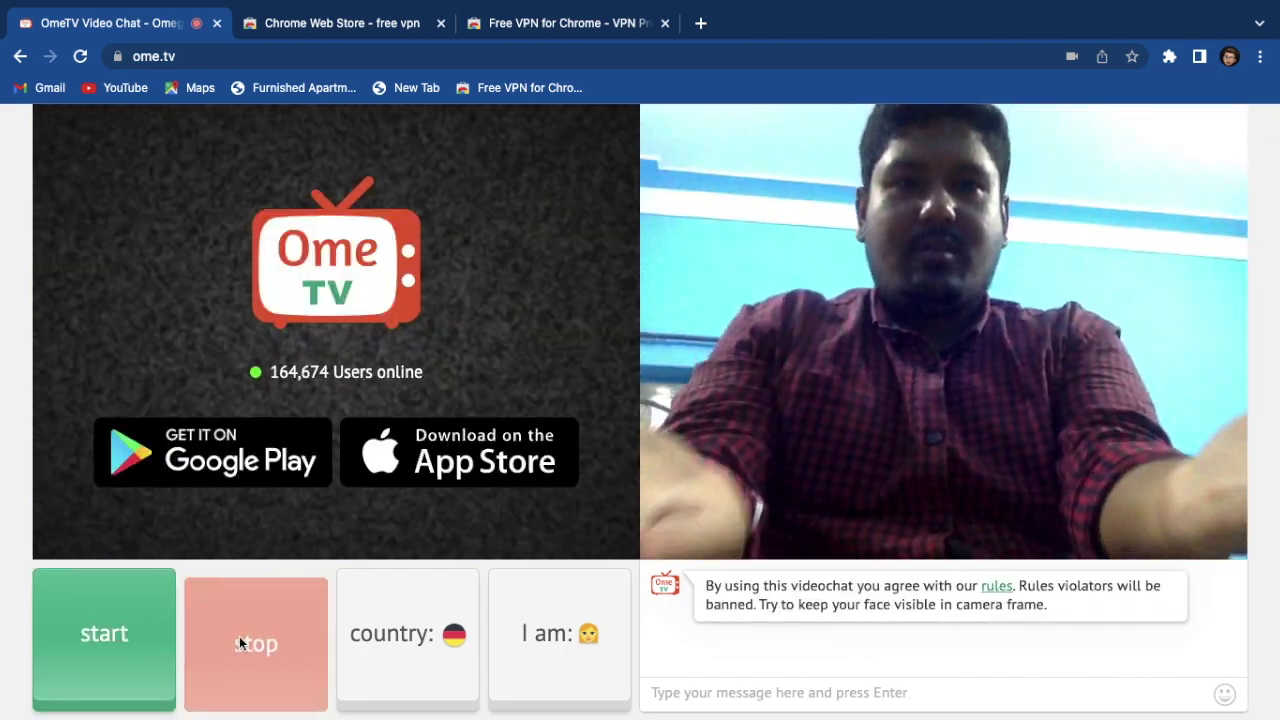